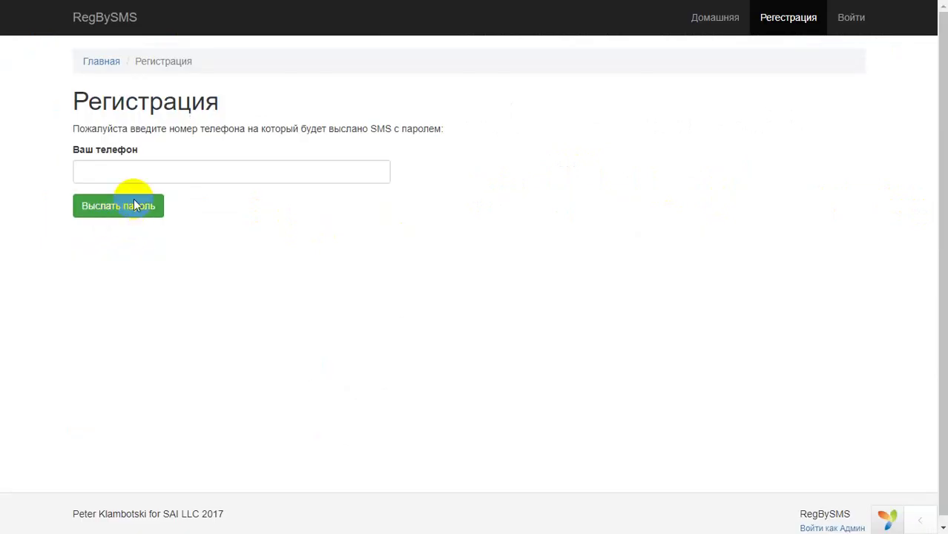
Paste the copied OnlineSIM number into 'Ваш телефон', correcting its last digit.
click(165, 162)
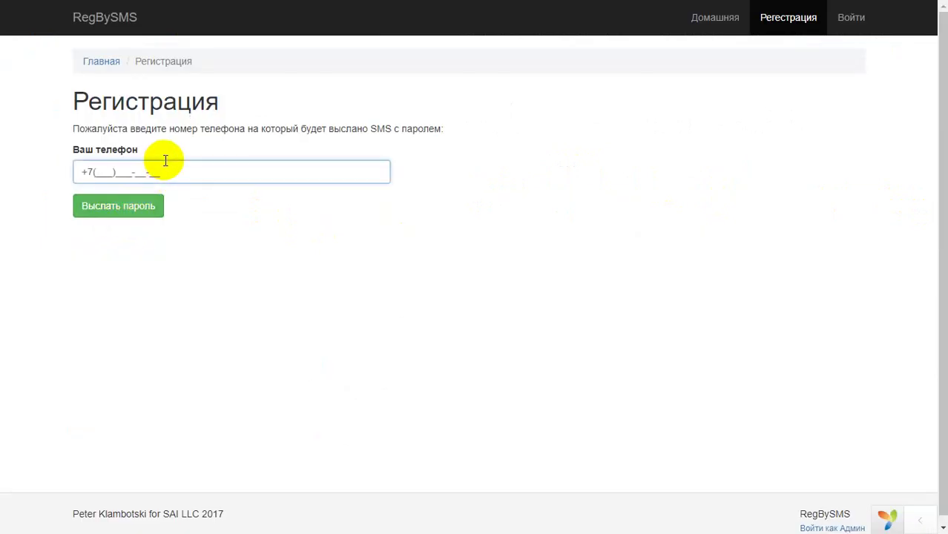
key(ctrl+v)
key(BackSpace)
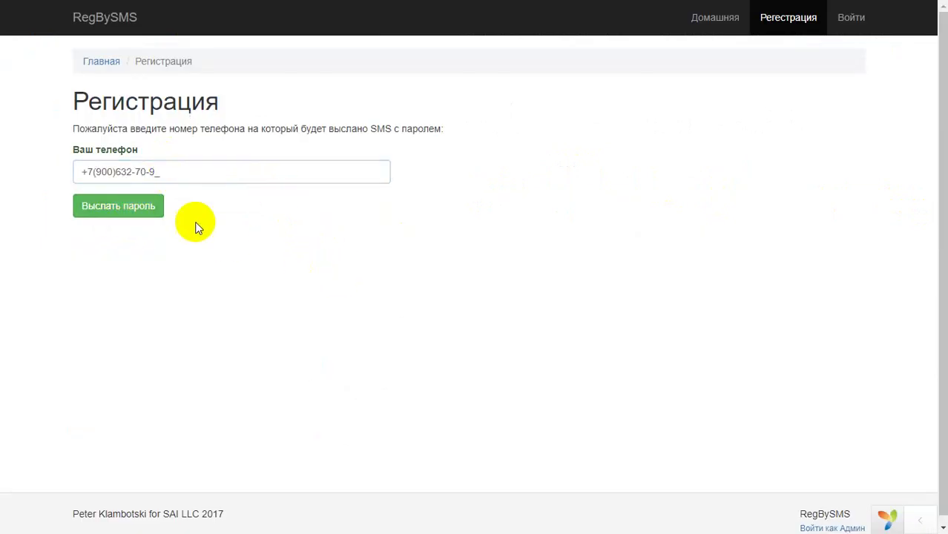
click(152, 215)
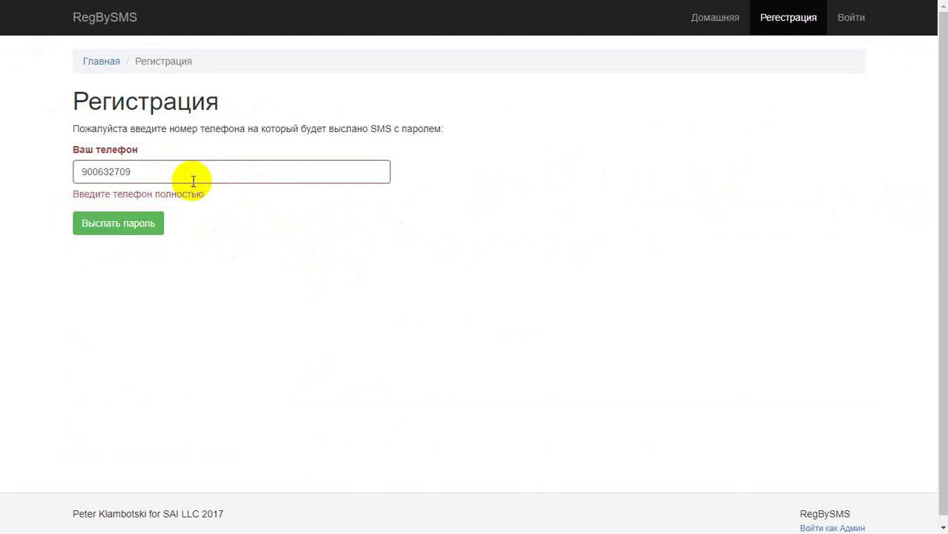
drag(197, 172, 85, 172)
text(9)
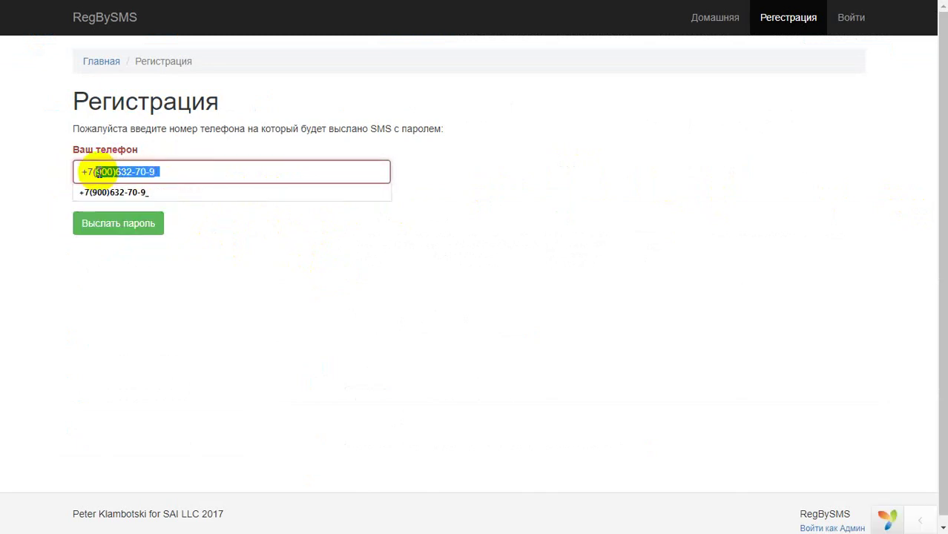
Request the registration SMS password and return to the OnlineSIM inbox.
click(123, 220)
click(120, 214)
double_click(139, 213)
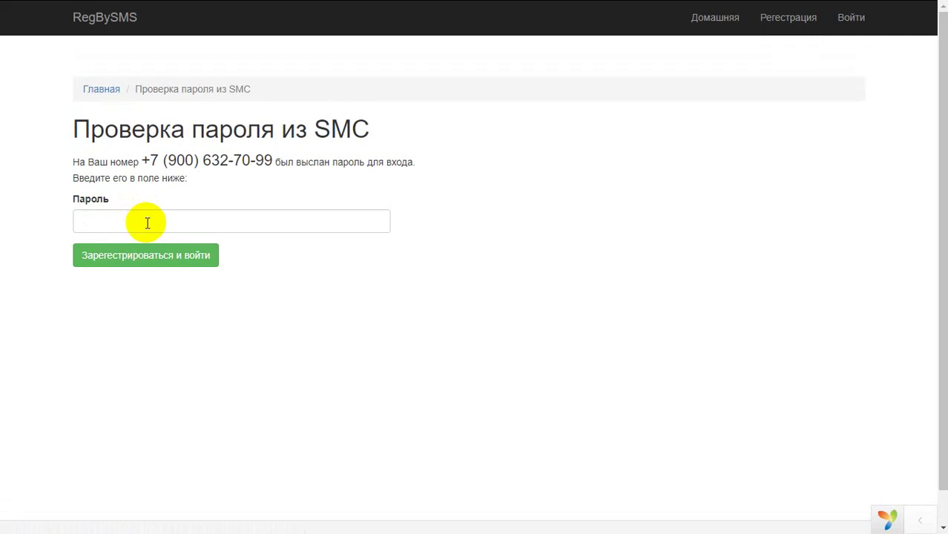
key(alt+Tab)
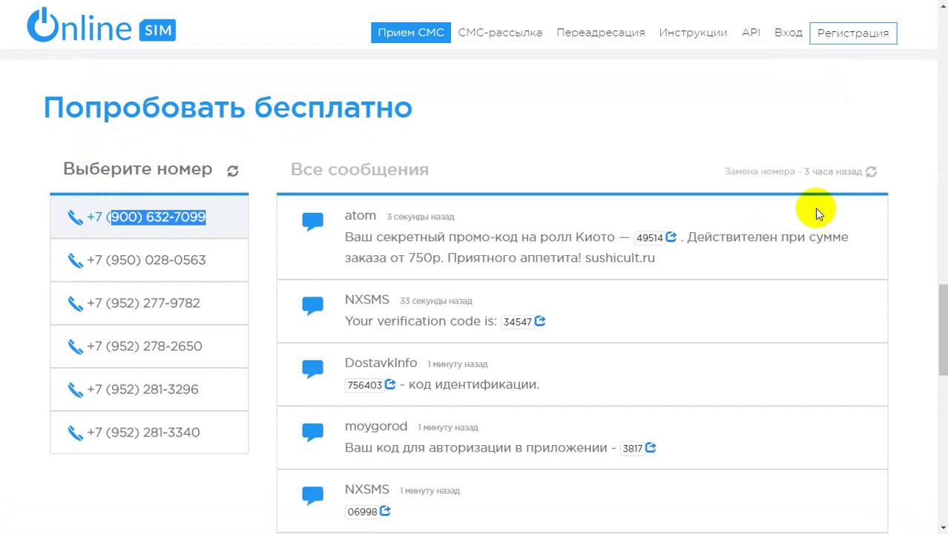
Refresh OnlineSIM until the RegBySMS.tk SMS arrives, then copy its code into RegBySMS's password field.
click(871, 172)
click(871, 173)
click(871, 173)
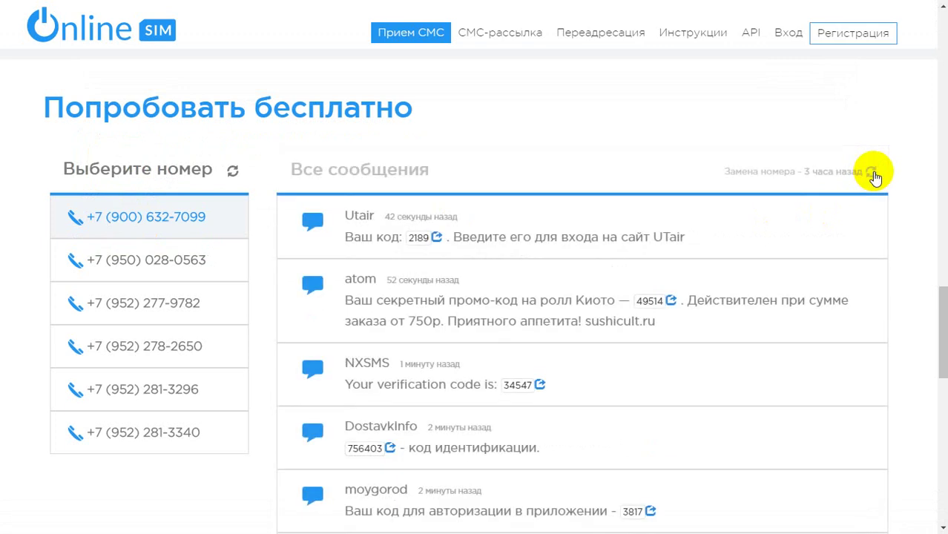
double_click(604, 238)
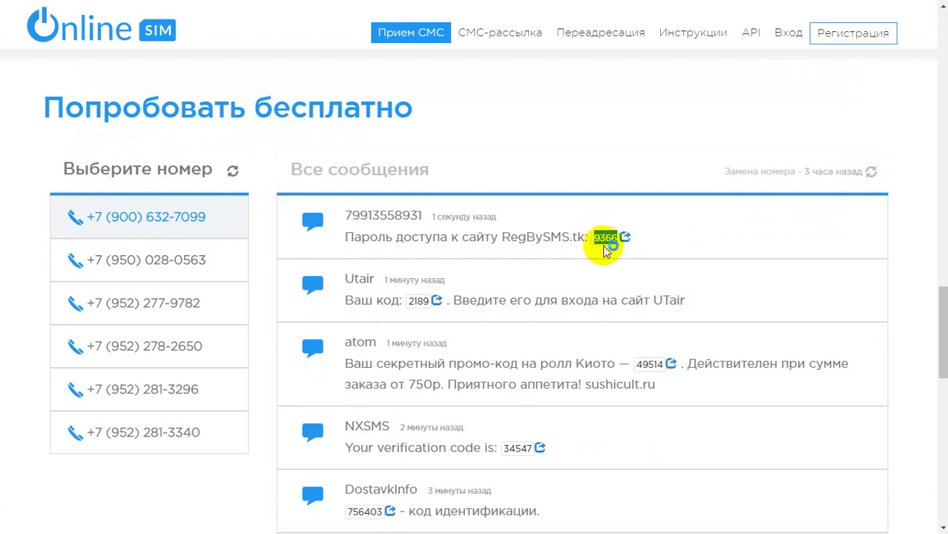
key(ctrl+c)
key(ctrl+Tab)
click(241, 221)
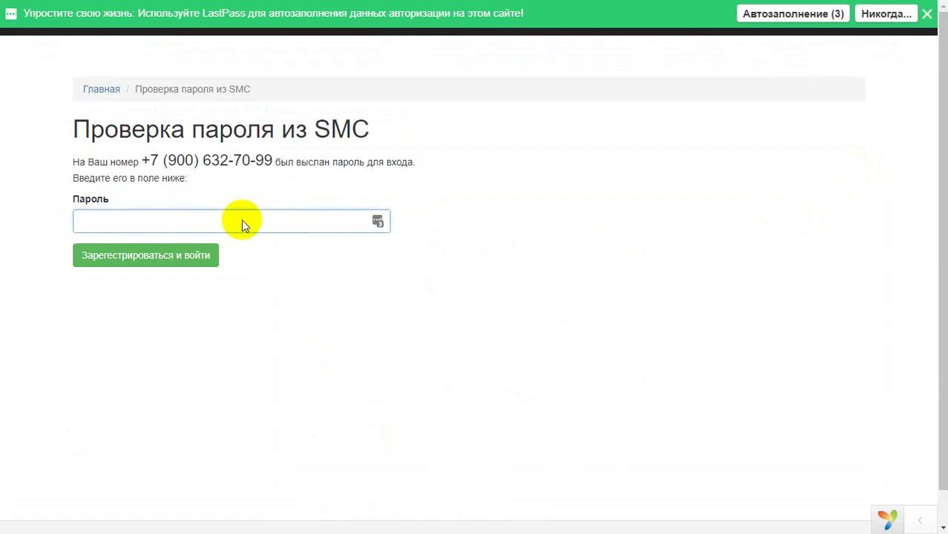
Register and log in with the pasted SMS password, then review the first login log record.
key(ctrl+v)
click(167, 255)
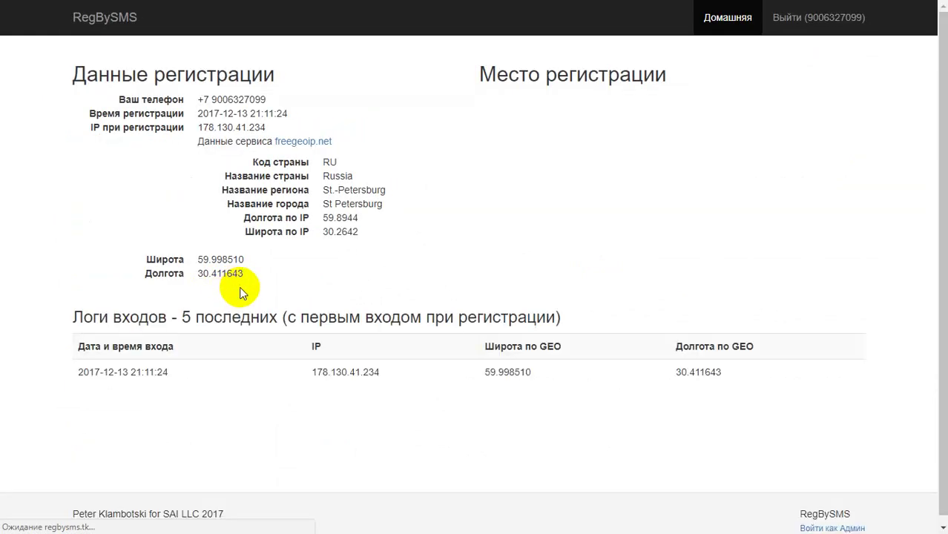
drag(75, 373, 791, 373)
Inspect the map marker's user details and IP-based location, then log out.
click(672, 164)
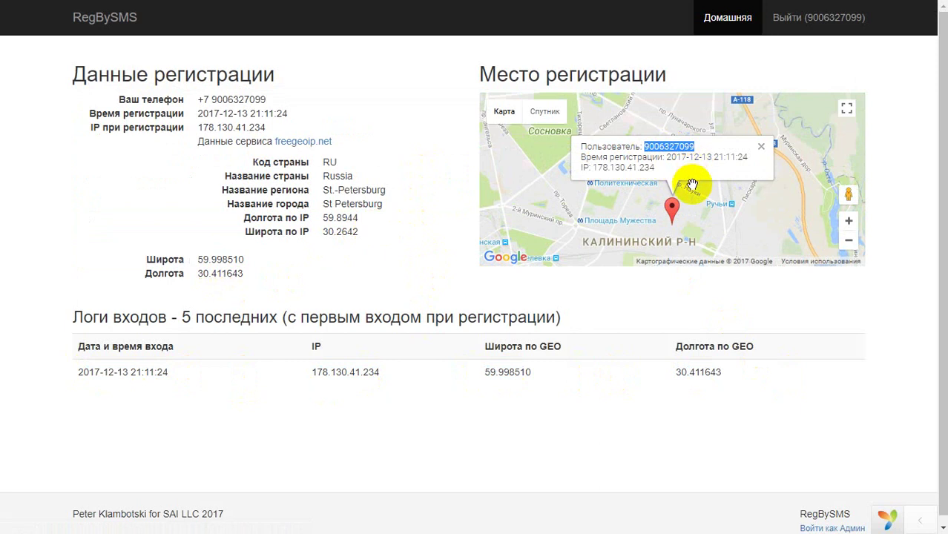
click(584, 151)
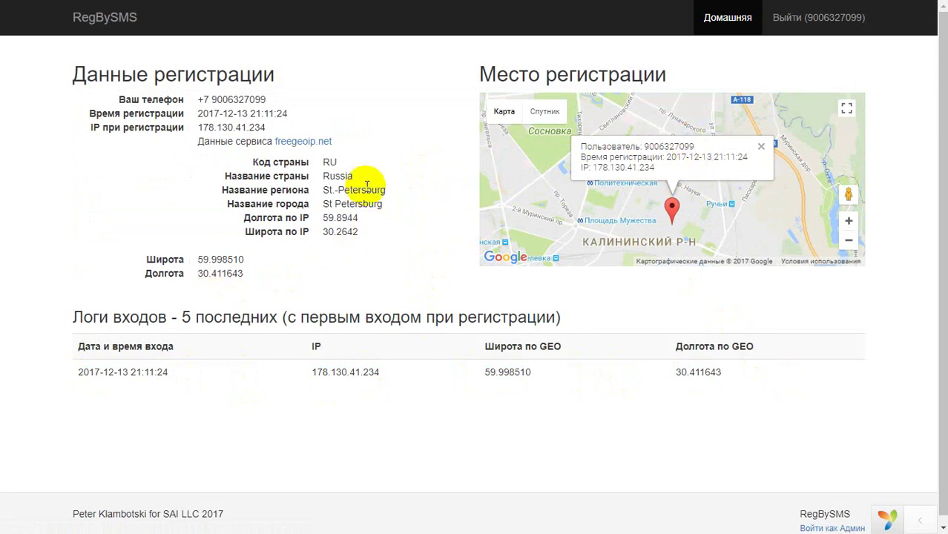
drag(326, 178, 380, 230)
click(381, 230)
click(808, 22)
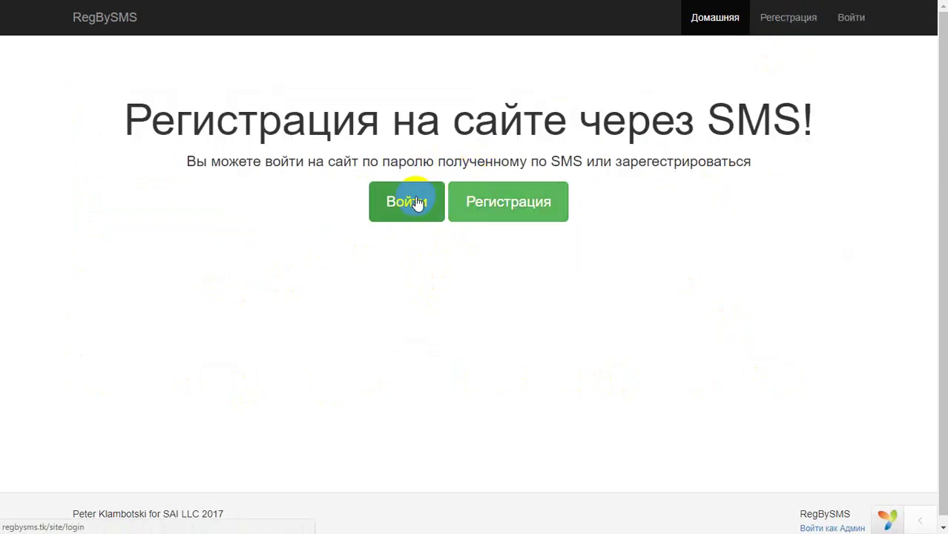
Log in with the OnlineSIM phone number in Userphone and the SMS password copied from the inbox.
click(418, 202)
click(235, 155)
drag(254, 180, 162, 180)
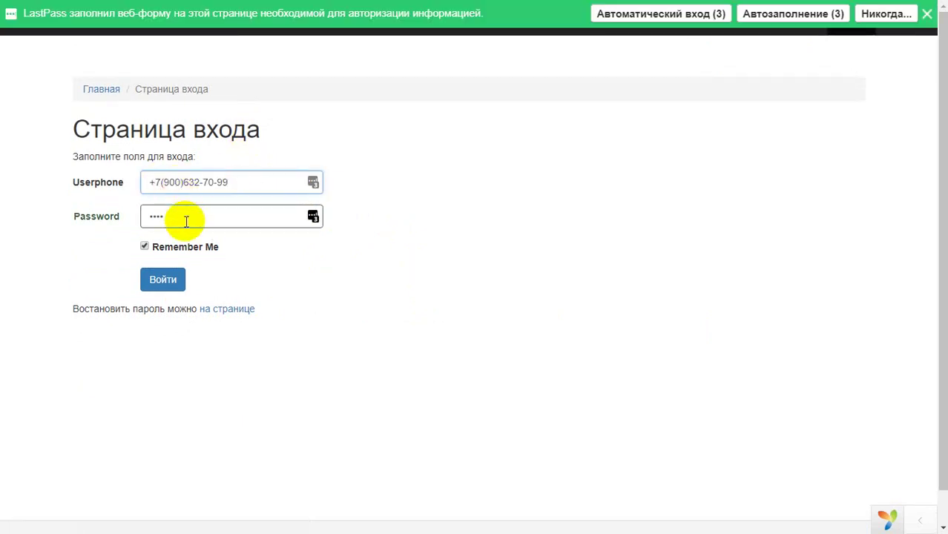
key(ctrl+Tab)
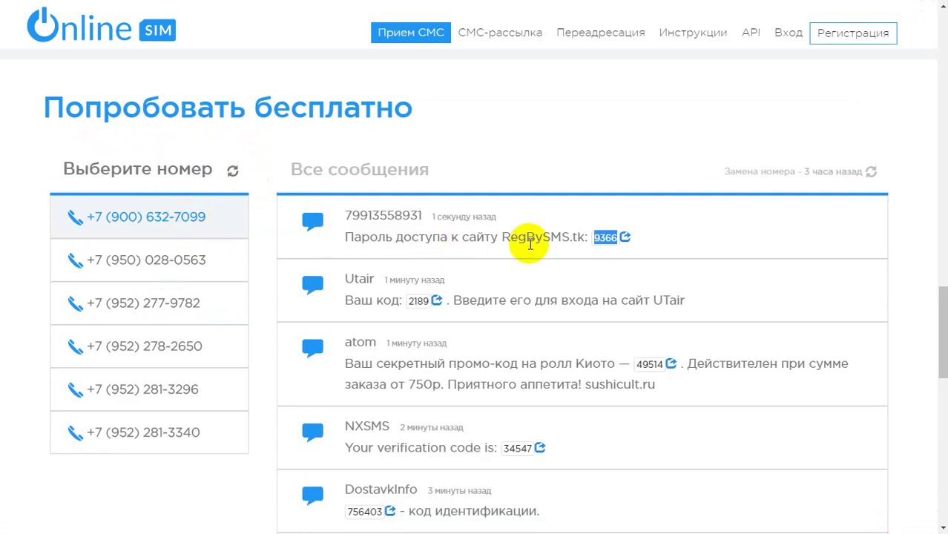
key(ctrl+c)
key(ctrl+Tab)
key(ctrl+v)
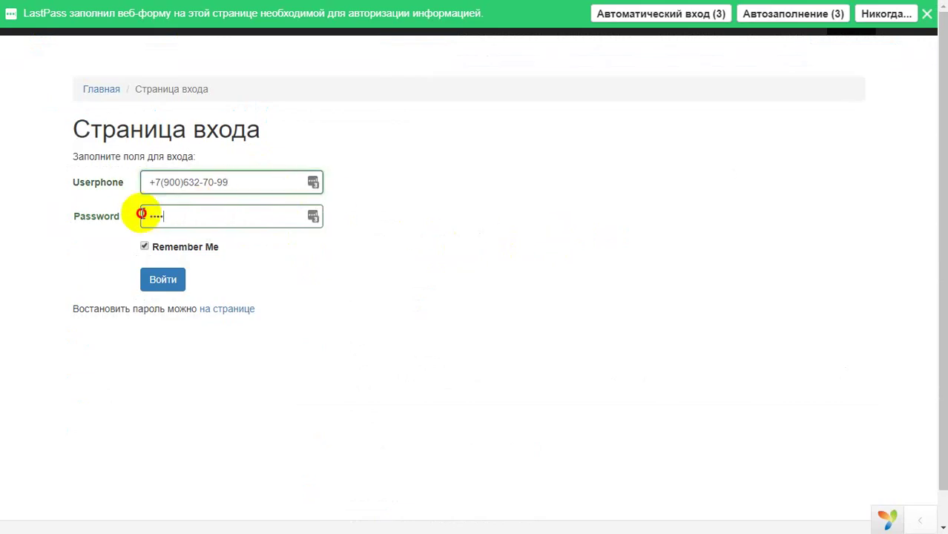
click(164, 282)
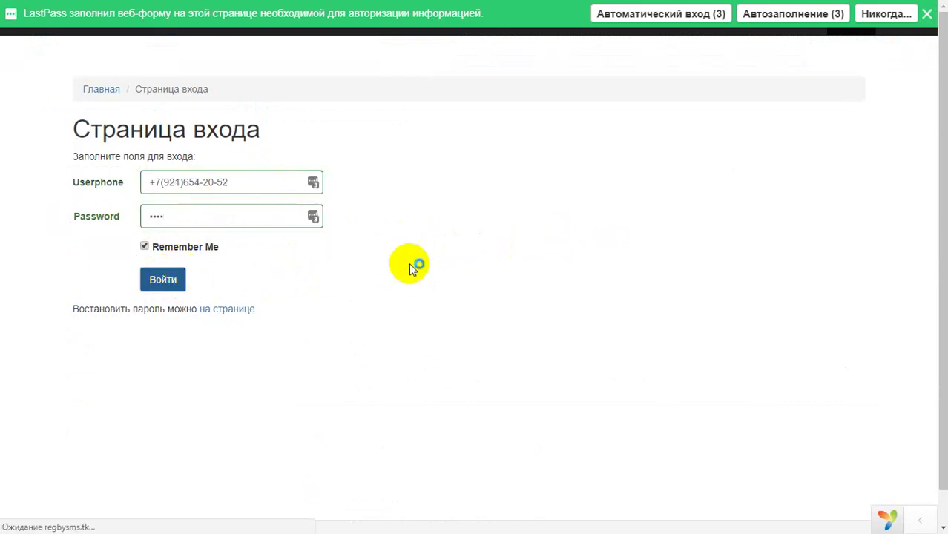
Check the older and new 21:11:54 login log entries, decline LastPass, and log out.
click(109, 397)
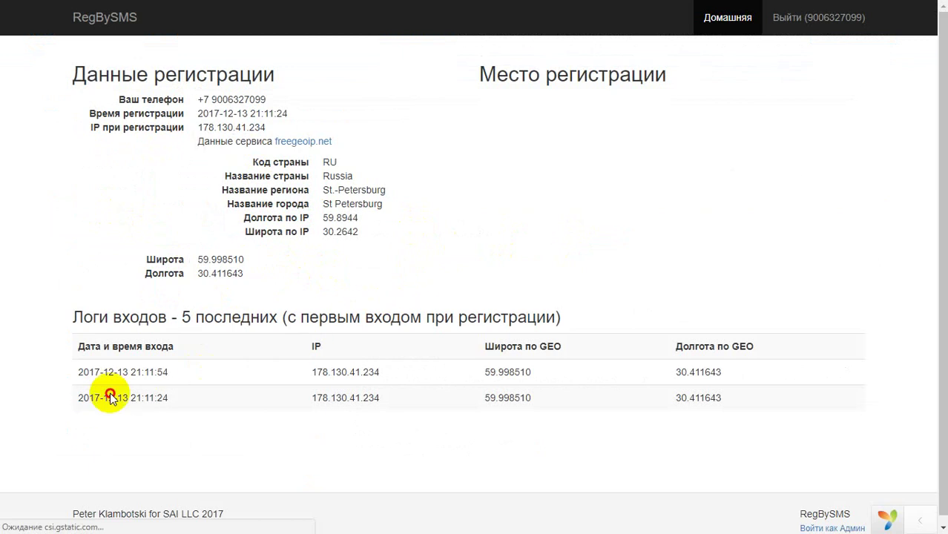
drag(110, 397, 163, 397)
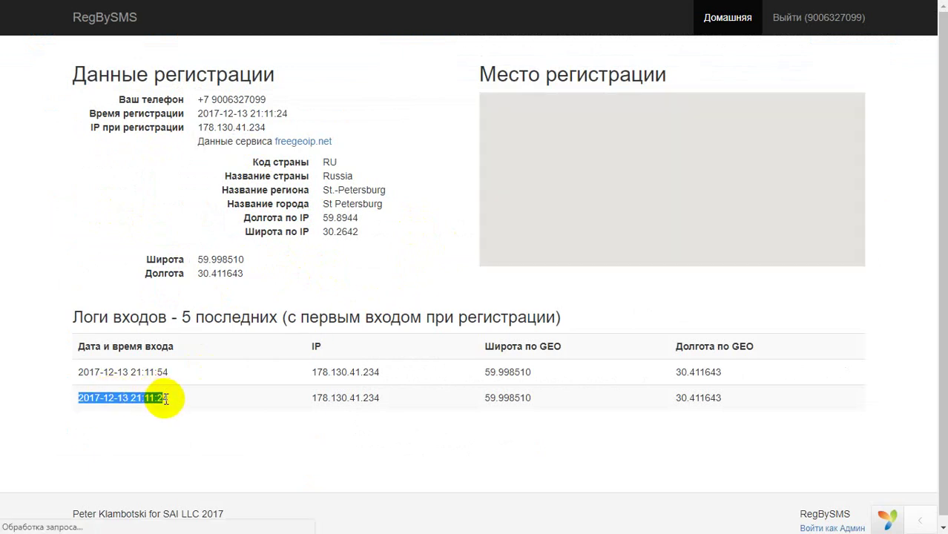
drag(115, 371, 194, 369)
click(151, 369)
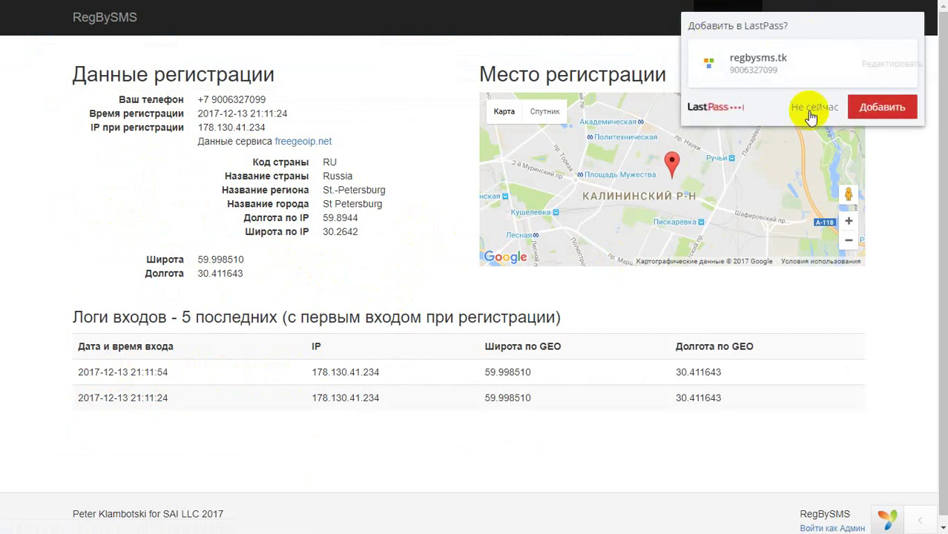
click(809, 104)
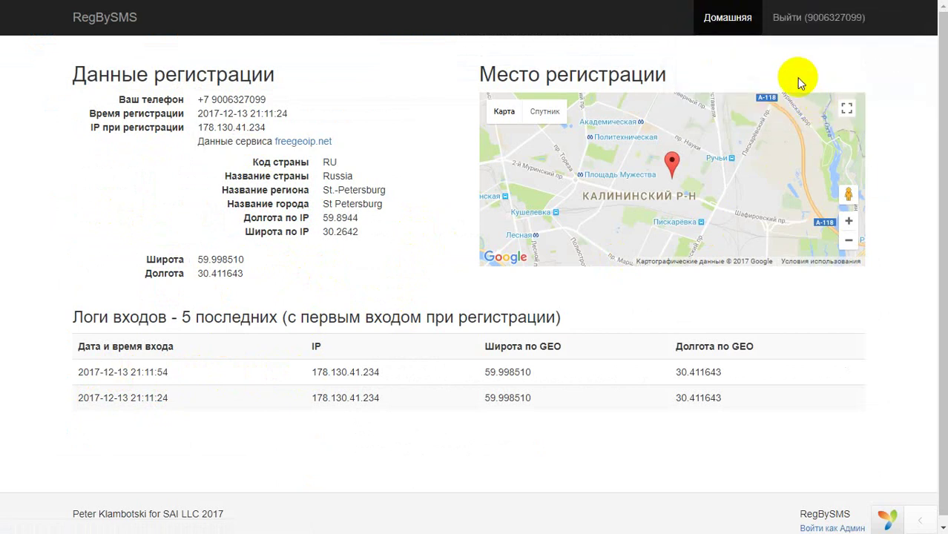
click(814, 22)
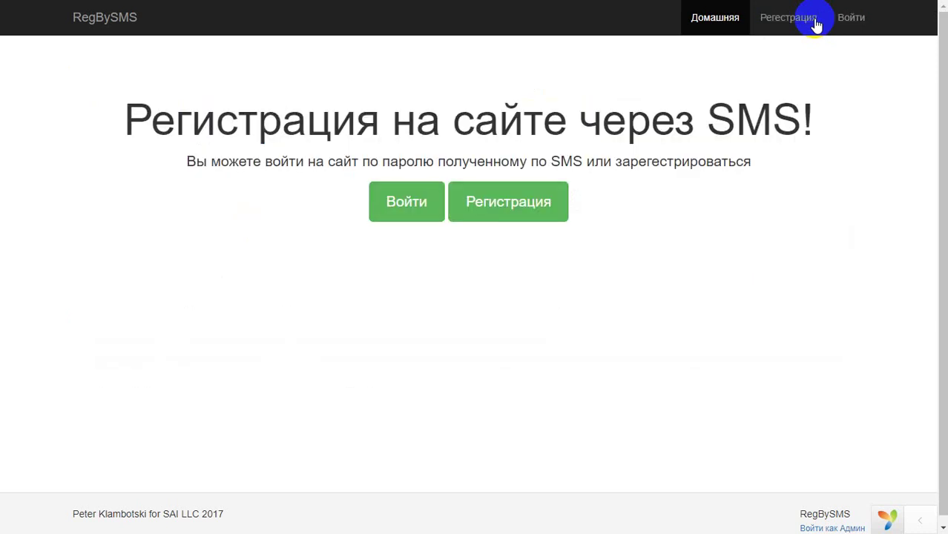
Open password recovery and paste the OnlineSIM number into 'Ваш телефон', fixing its last digit.
click(850, 28)
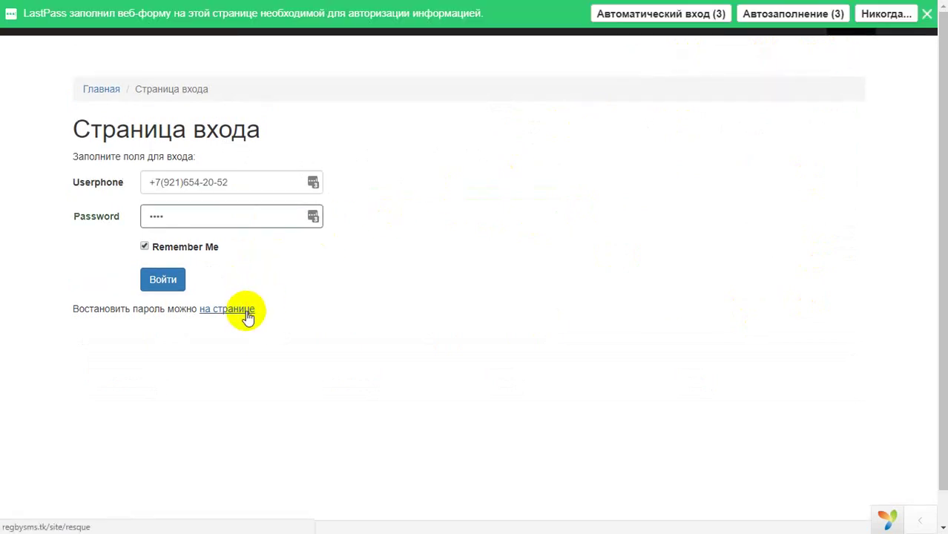
click(256, 310)
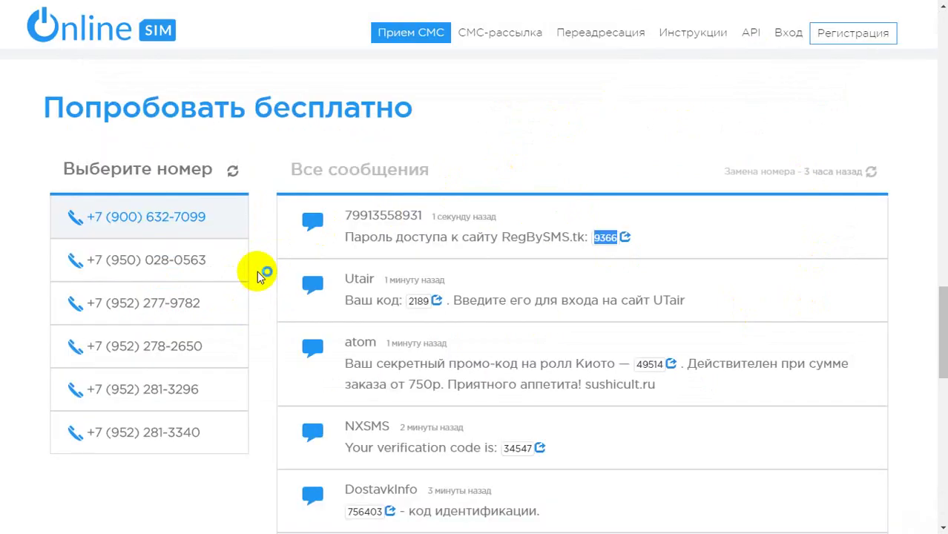
drag(221, 217, 115, 225)
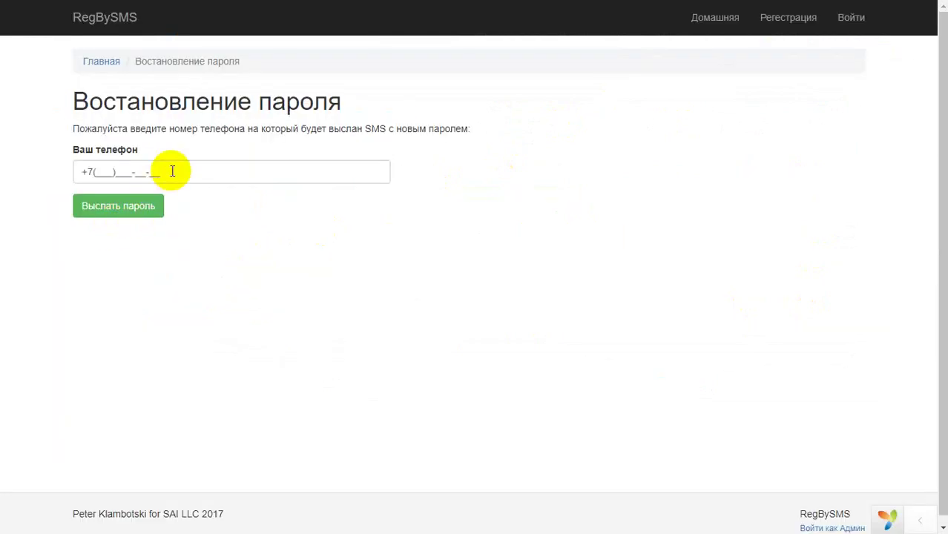
click(169, 170)
key(ctrl+v)
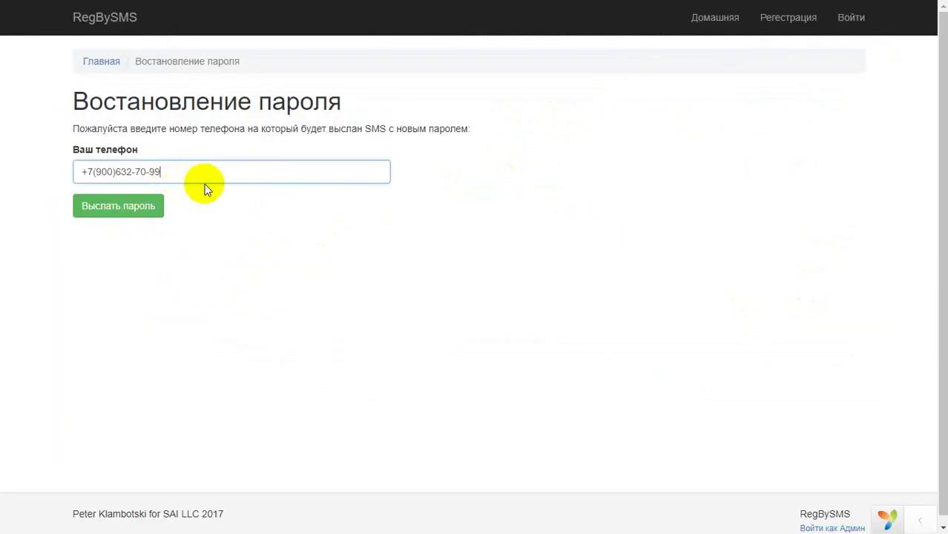
key(BackSpace)
text(5)
key(BackSpace)
Correct the phone number and resend until 'Выслать пароль' sends the new password.
click(156, 208)
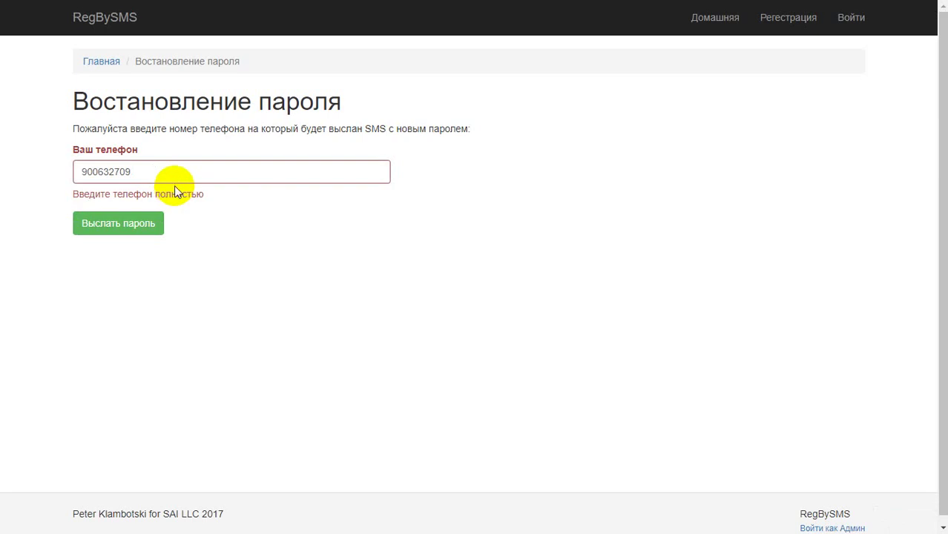
click(176, 176)
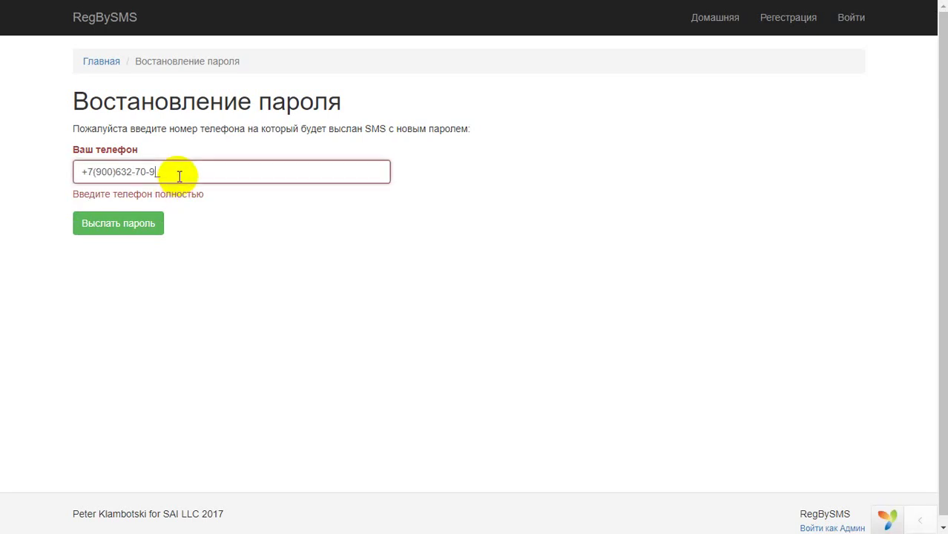
click(186, 220)
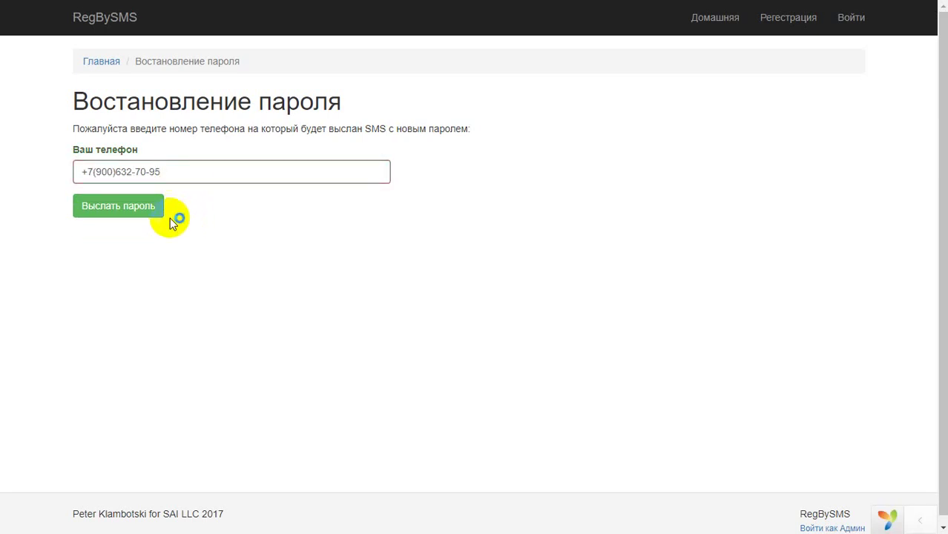
click(152, 211)
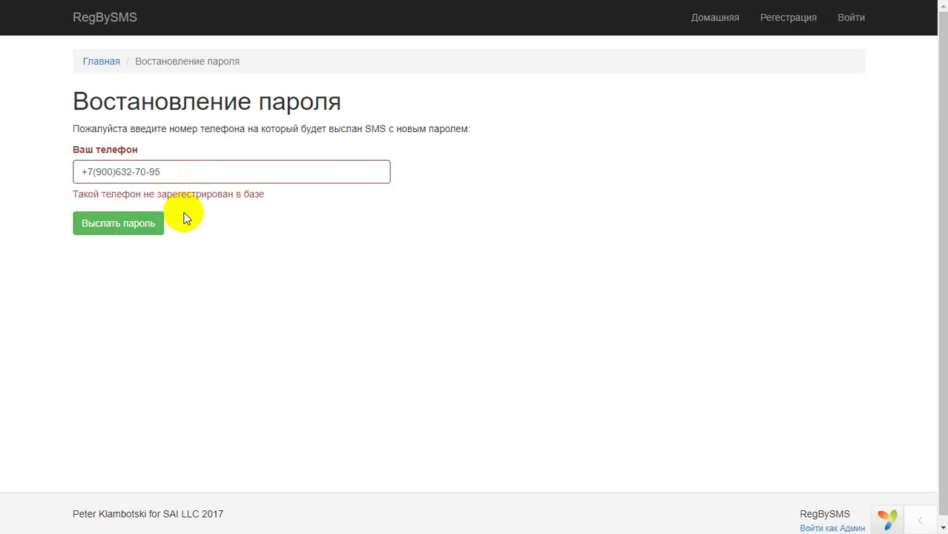
drag(178, 172, 98, 172)
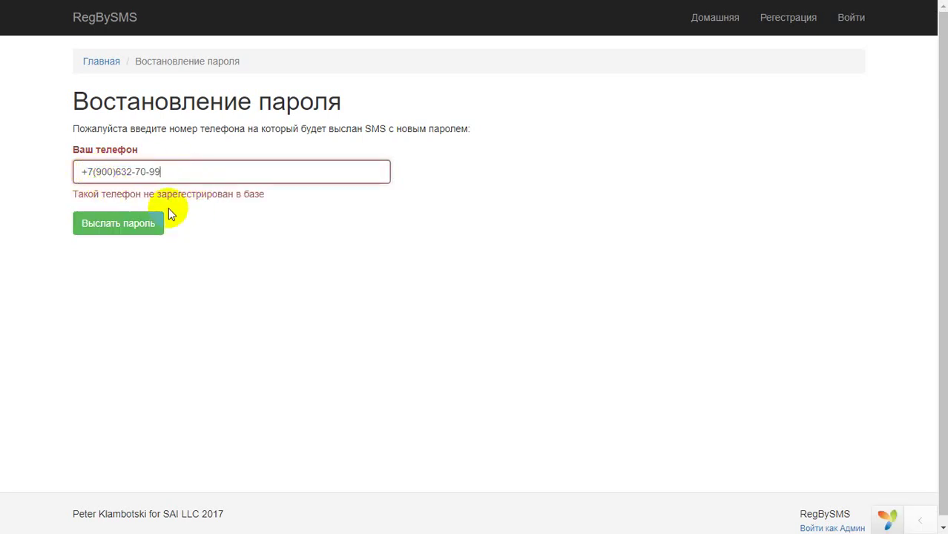
click(203, 218)
click(149, 212)
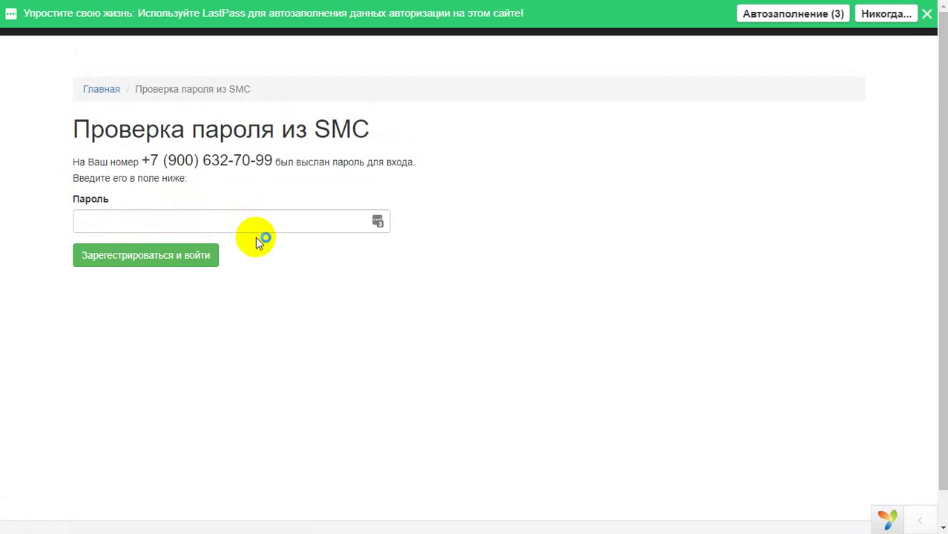
Copy the new RegBySMS code from OnlineSIM, sign in with it, and dismiss the LastPass notice.
key(ctrl+Tab)
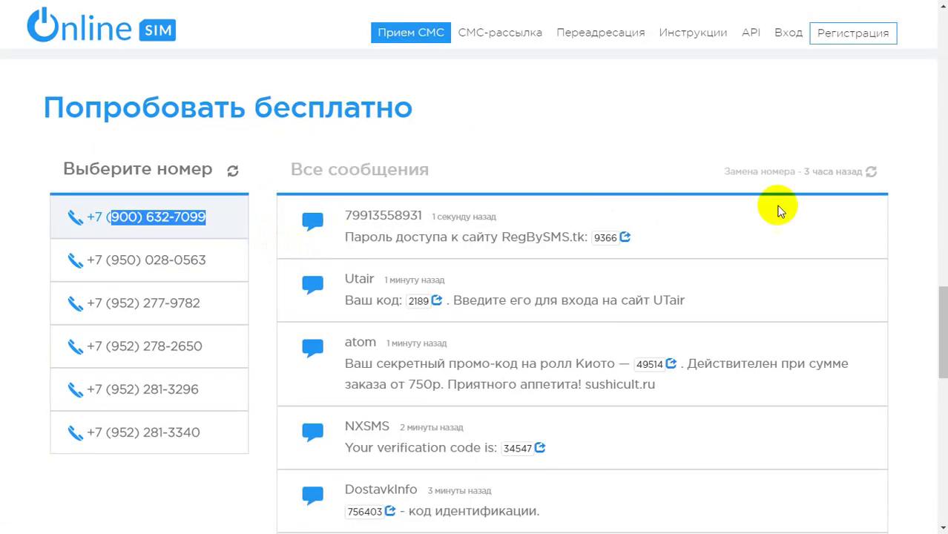
click(867, 174)
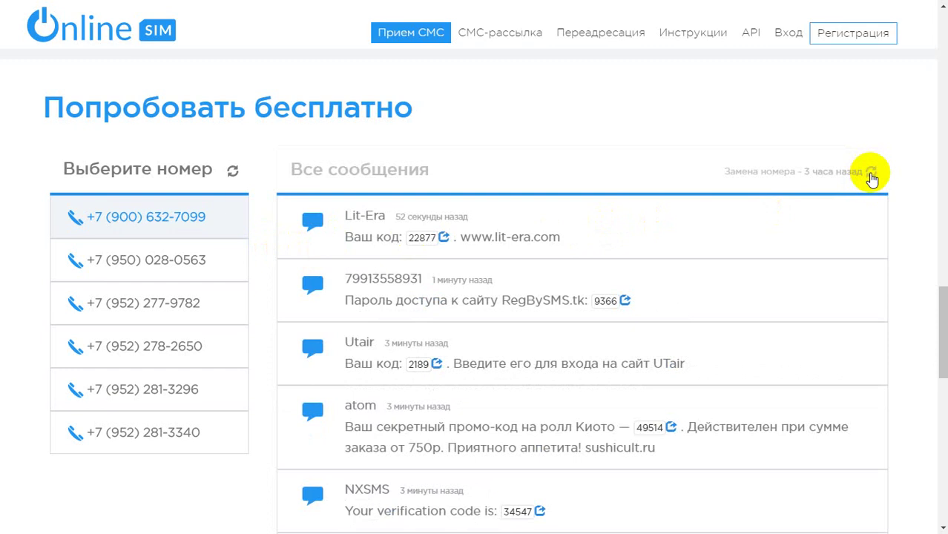
double_click(605, 237)
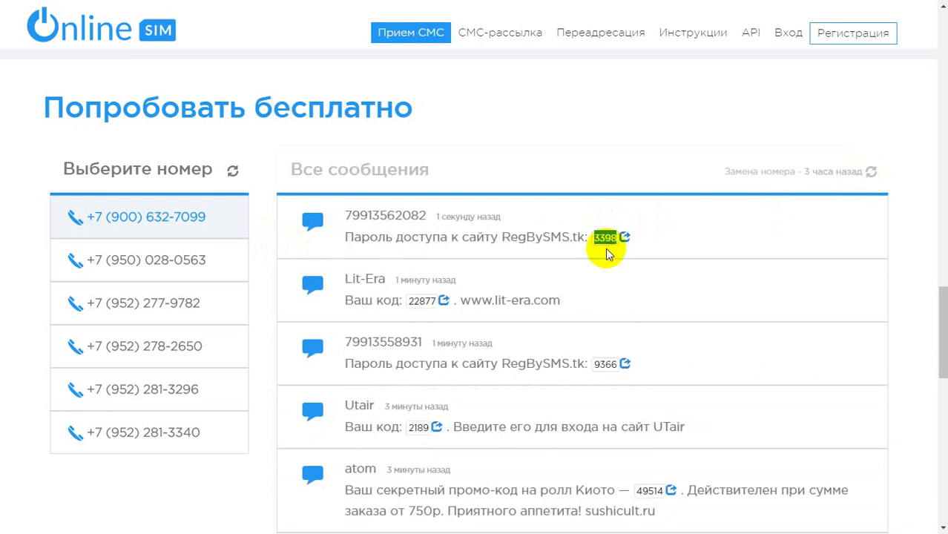
key(ctrl+c)
key(ctrl+Tab)
click(241, 220)
key(ctrl+v)
click(189, 258)
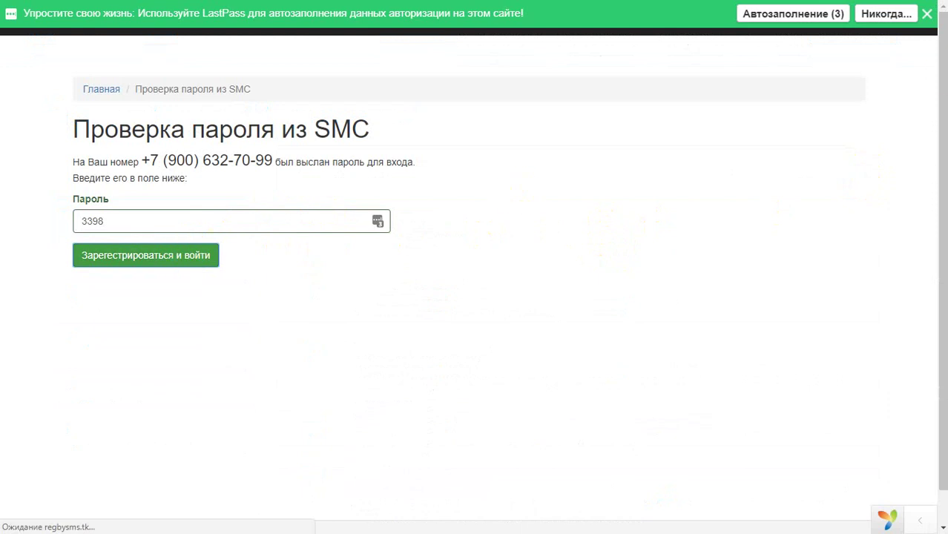
click(927, 13)
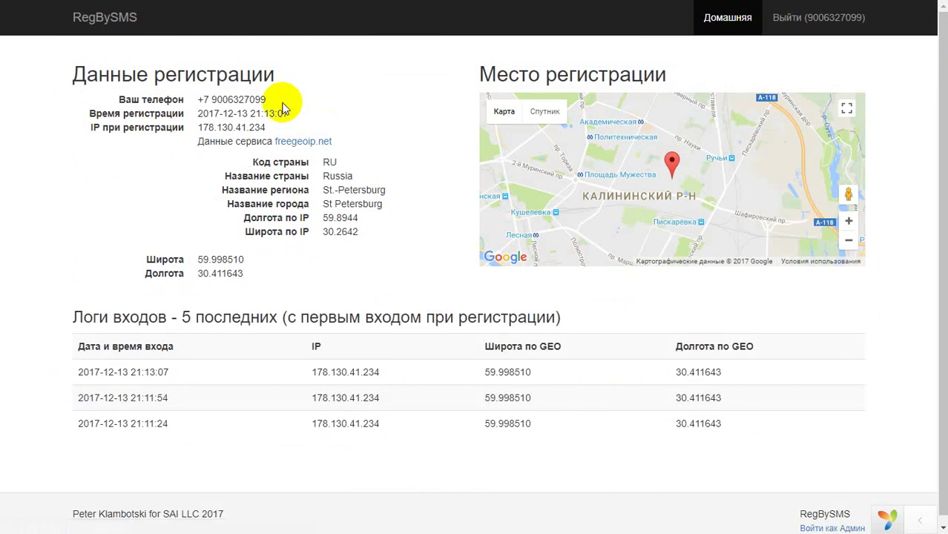
Log out, then log back in with the OnlineSIM number pasted into Userphone, declining LastPass.
click(784, 22)
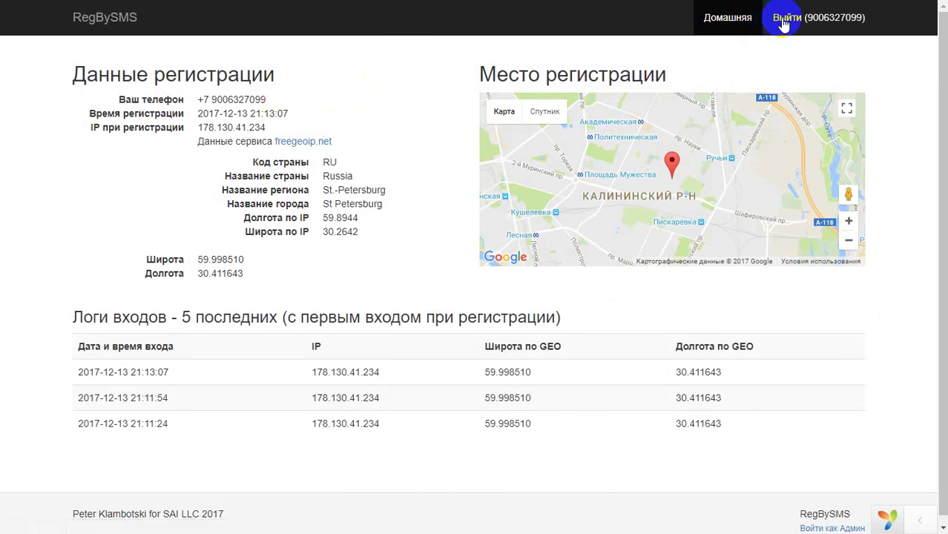
click(421, 202)
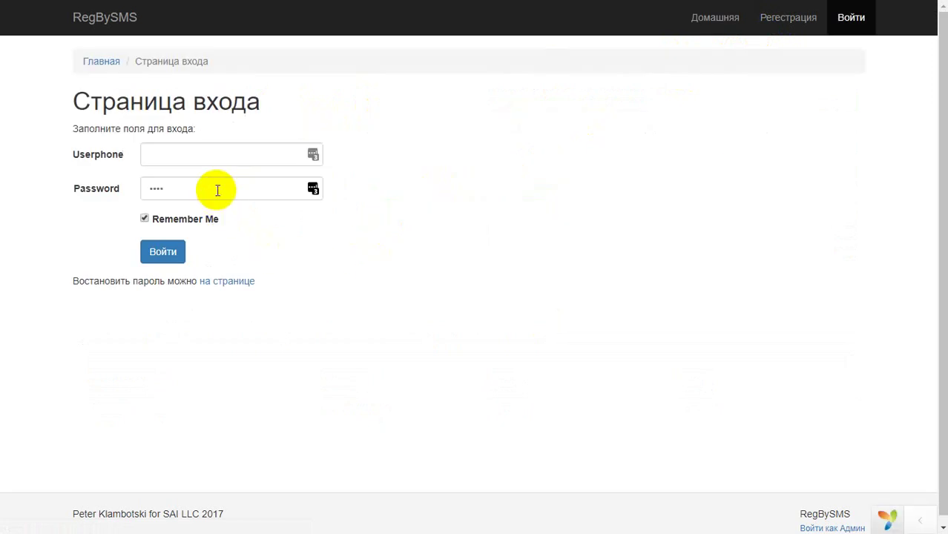
click(215, 187)
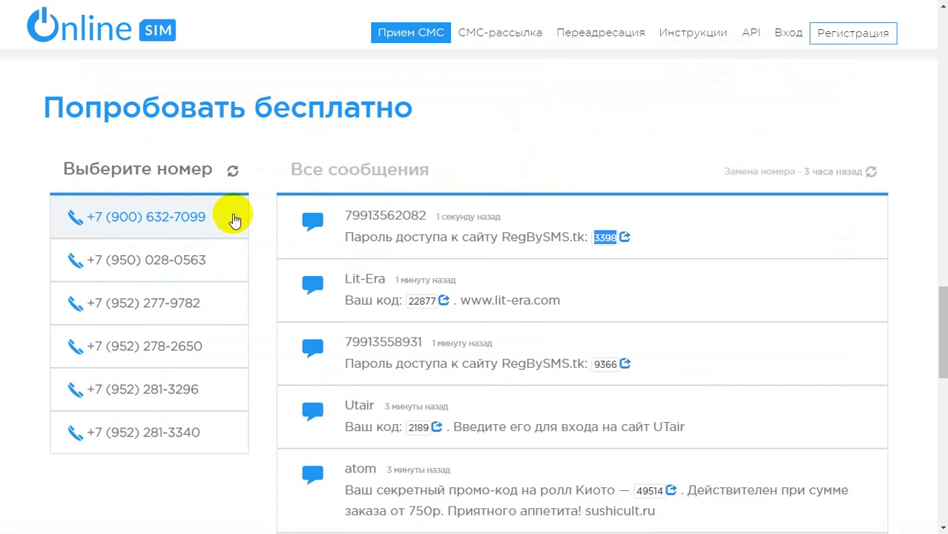
drag(233, 218, 117, 220)
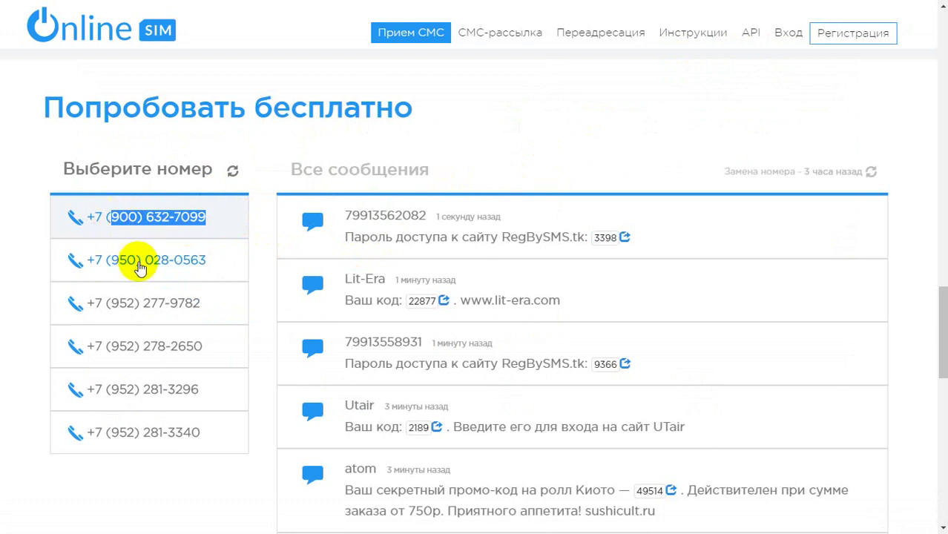
key(ctrl+Tab)
drag(249, 175, 169, 186)
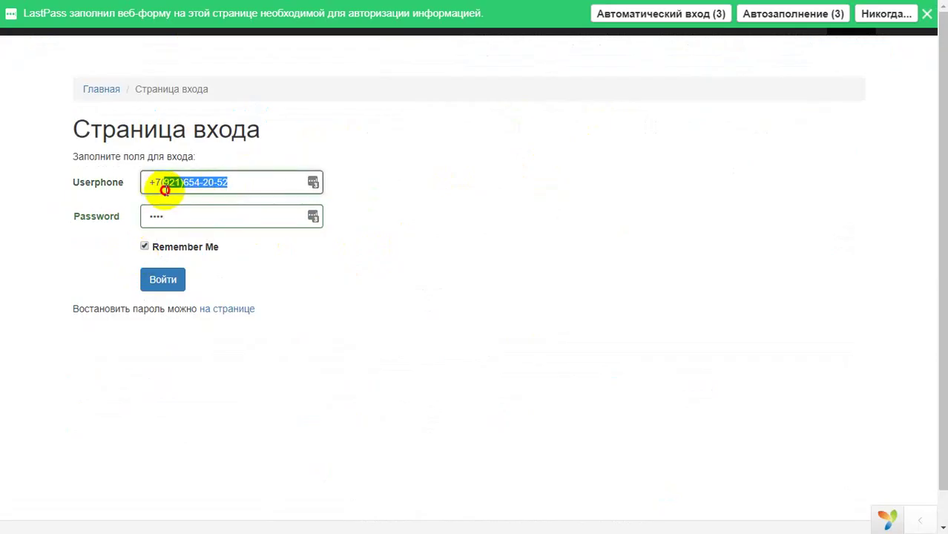
key(ctrl+v)
click(158, 291)
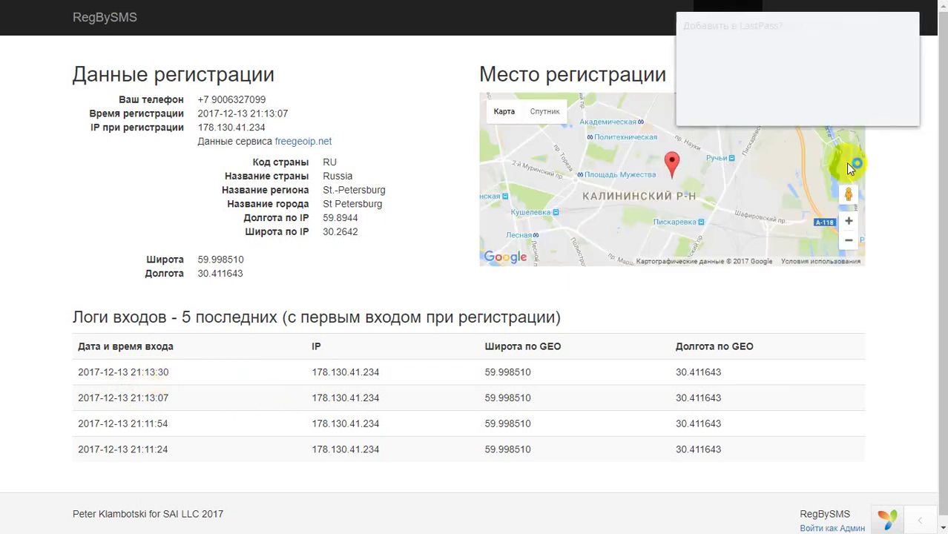
click(821, 110)
Log out and sign in via 'Войти как Админ' with the autofilled credentials, dismissing the password notice.
click(840, 19)
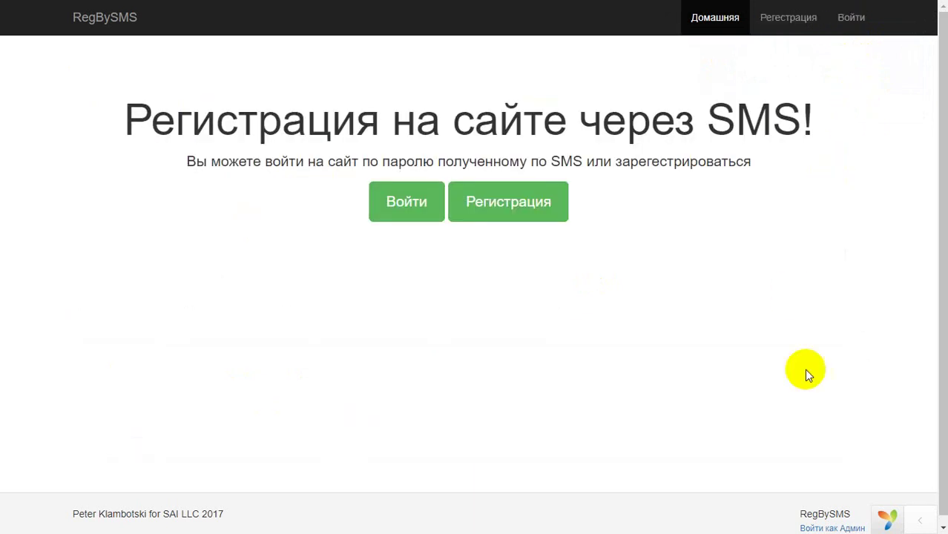
click(823, 526)
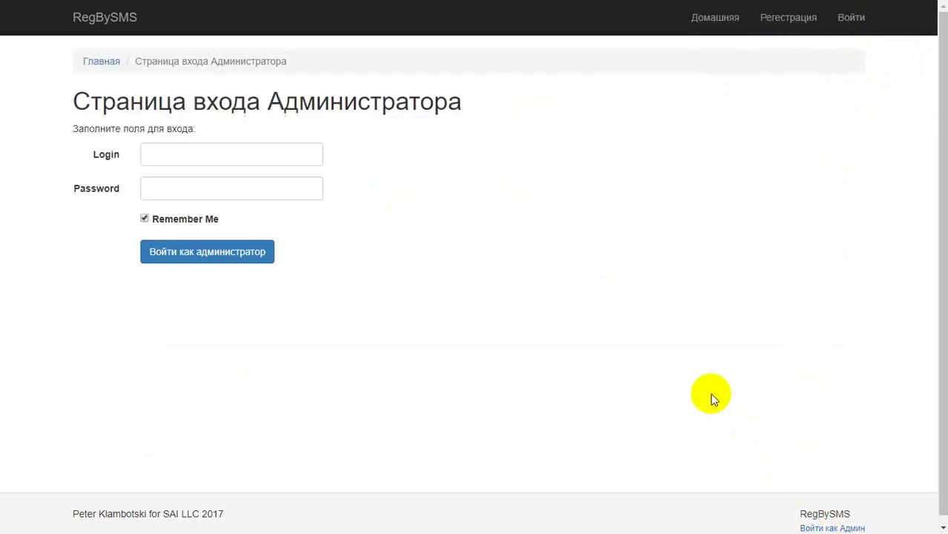
click(235, 254)
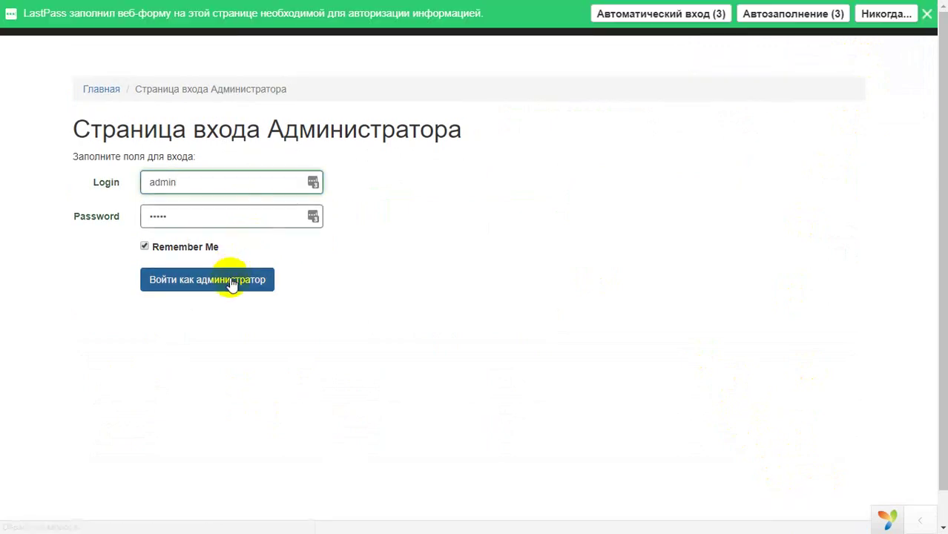
click(927, 15)
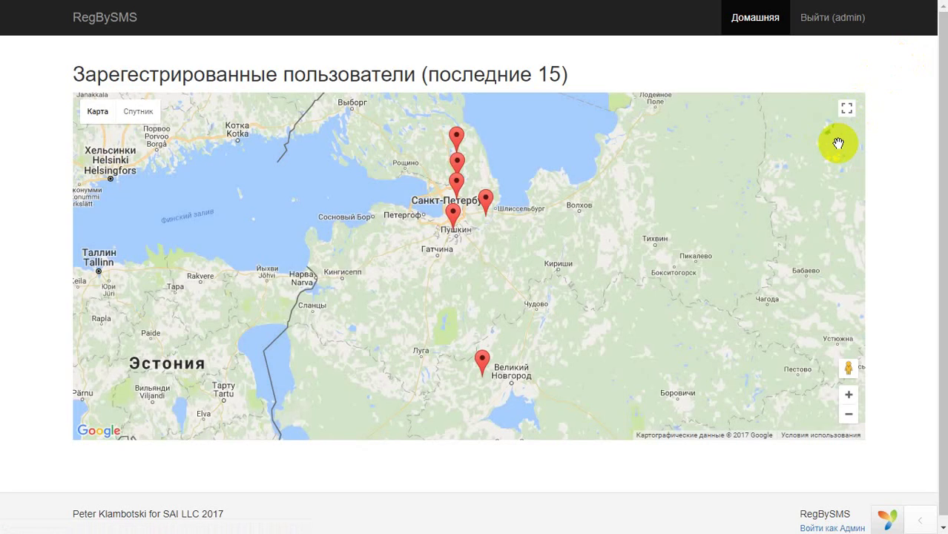
Zoom the admin map into Saint Petersburg and open the upper user marker's details.
click(849, 395)
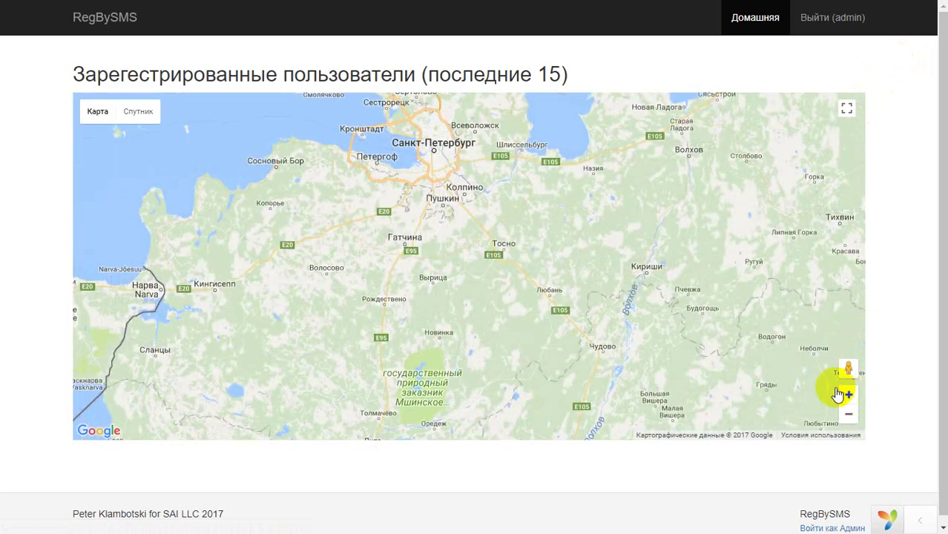
click(848, 398)
drag(497, 212, 499, 345)
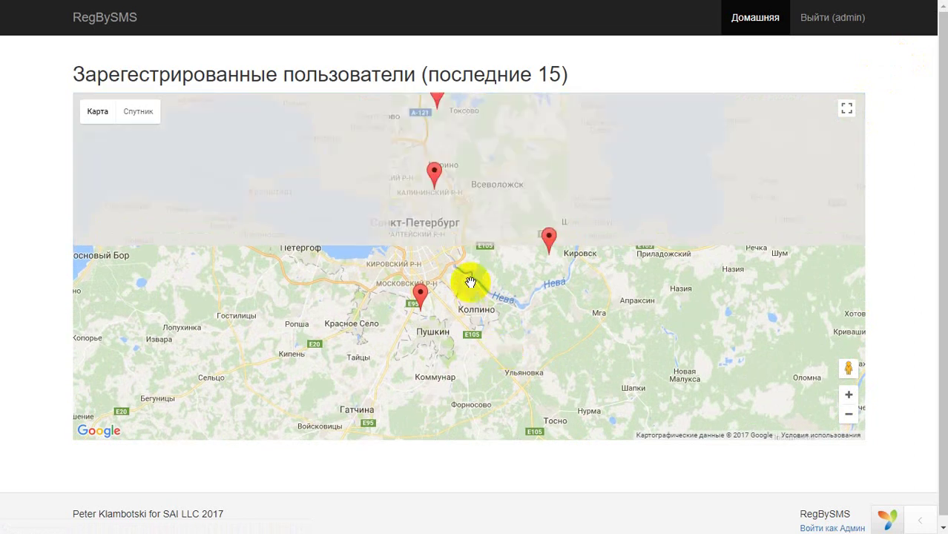
click(436, 171)
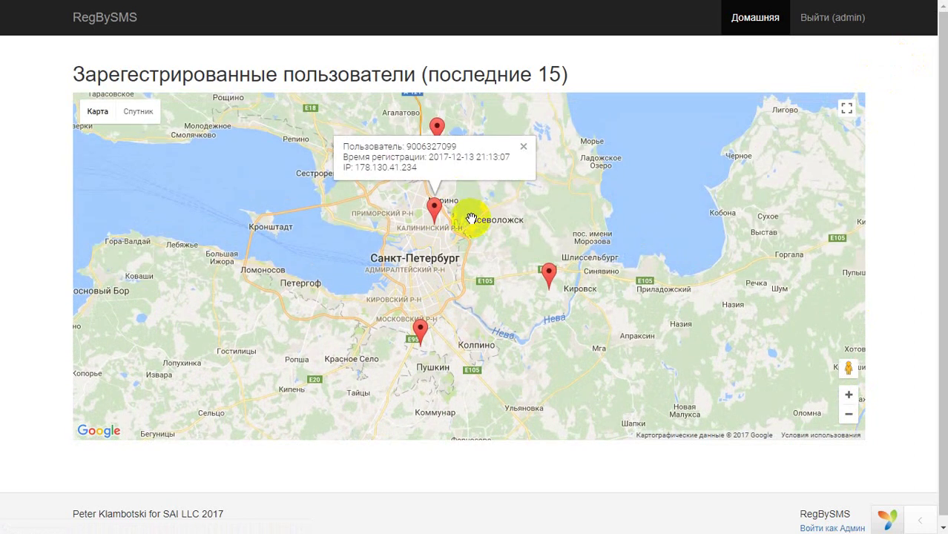
Zoom in on the selected marker, zoom back out to the region, and log out of admin.
click(850, 396)
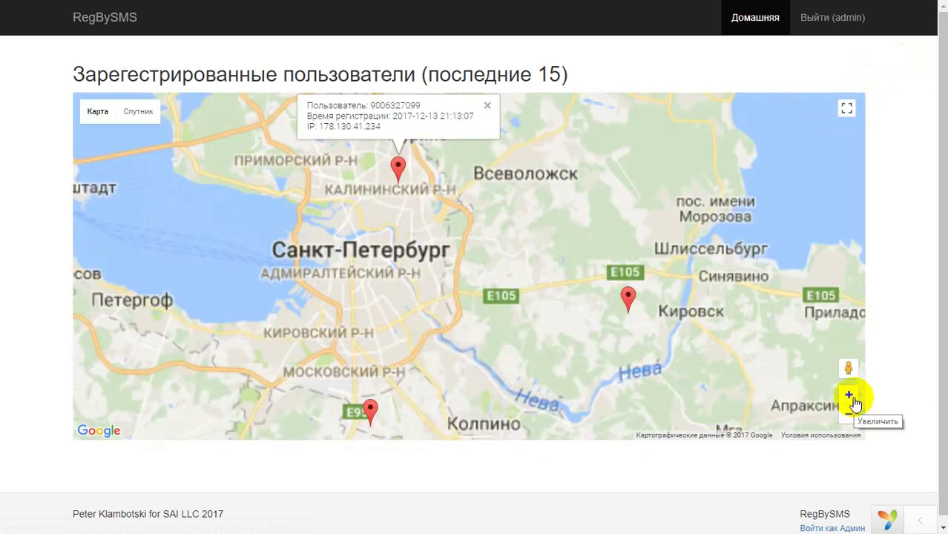
click(849, 396)
drag(514, 215, 525, 329)
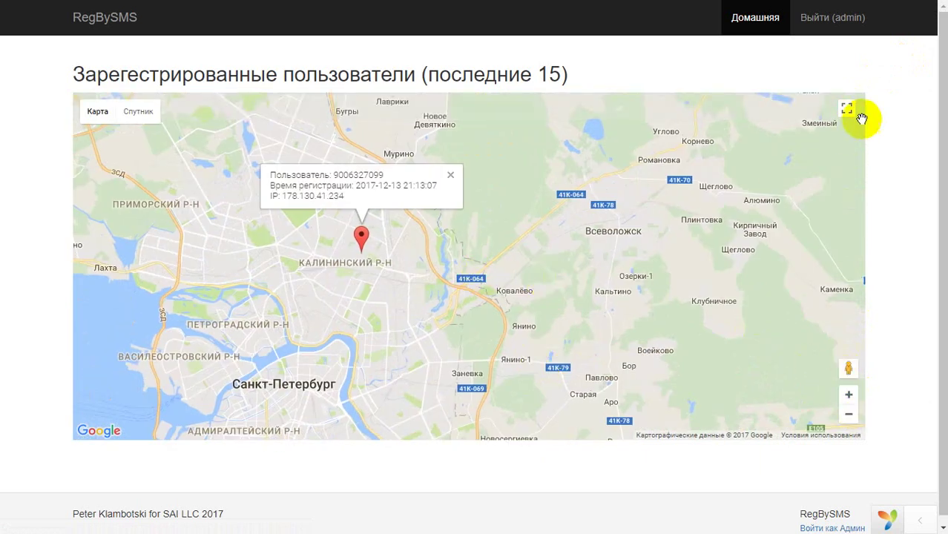
click(849, 415)
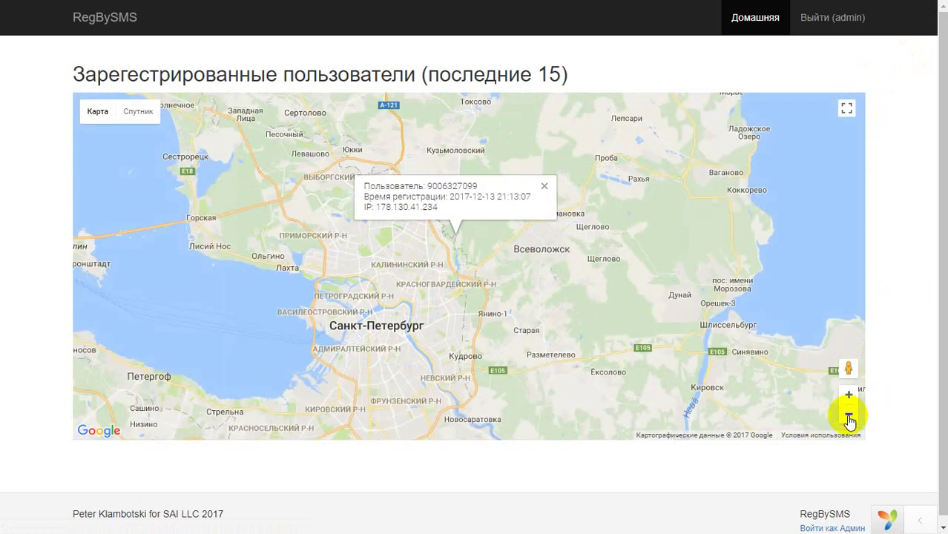
click(849, 416)
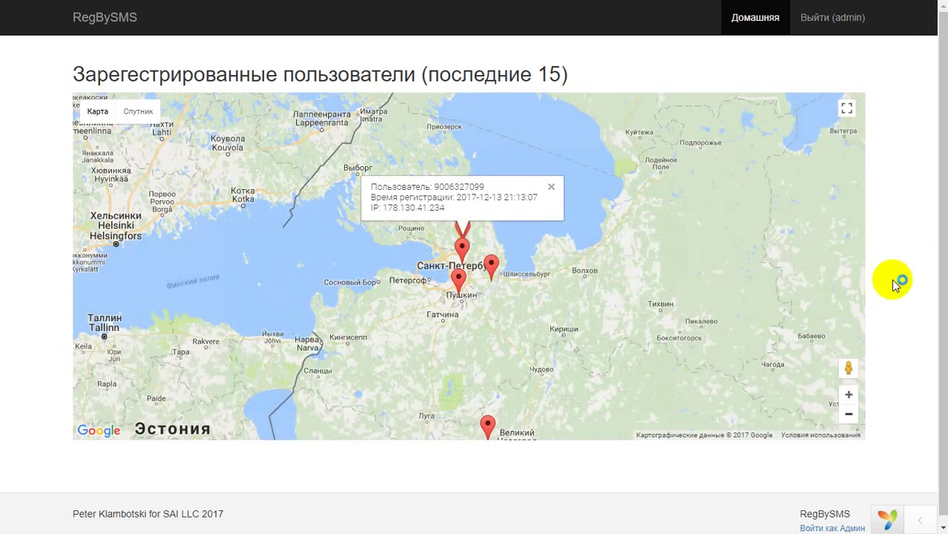
click(818, 33)
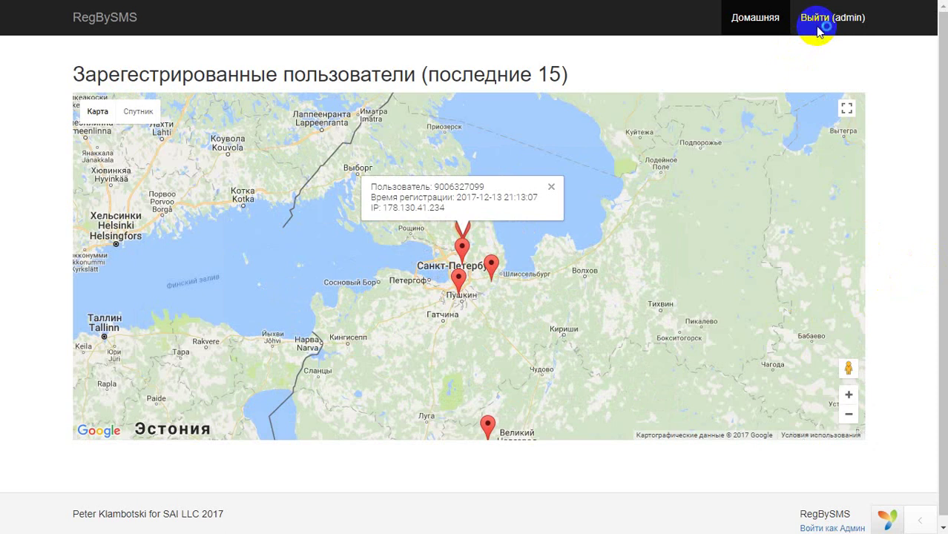